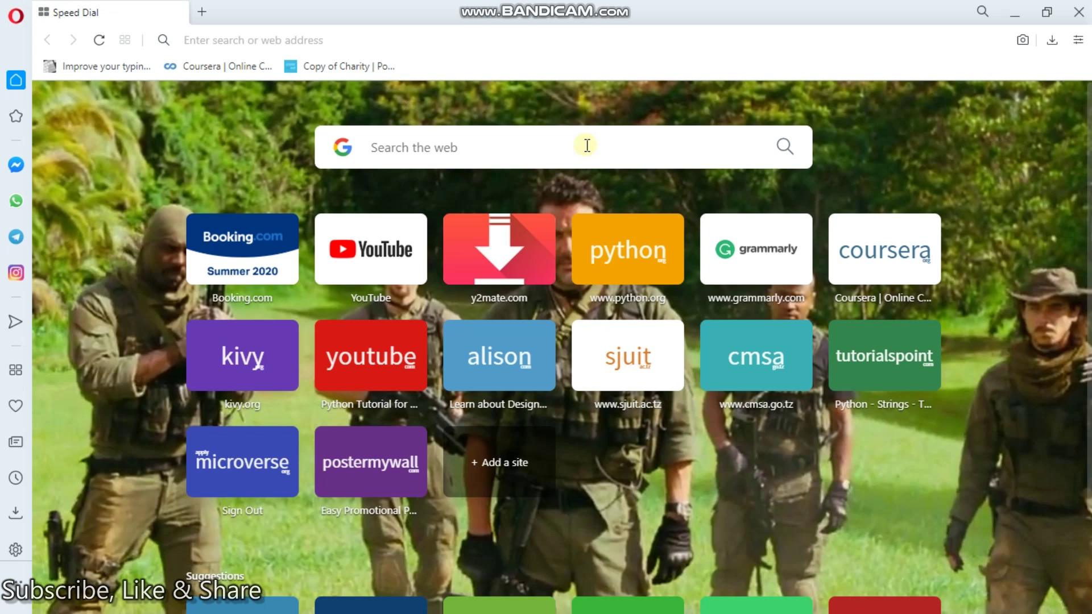
- Search Google for 'outlook sign up email' and open Outlook's free personal email result
{"action": "left_click", "coordinate": [500, 151]}
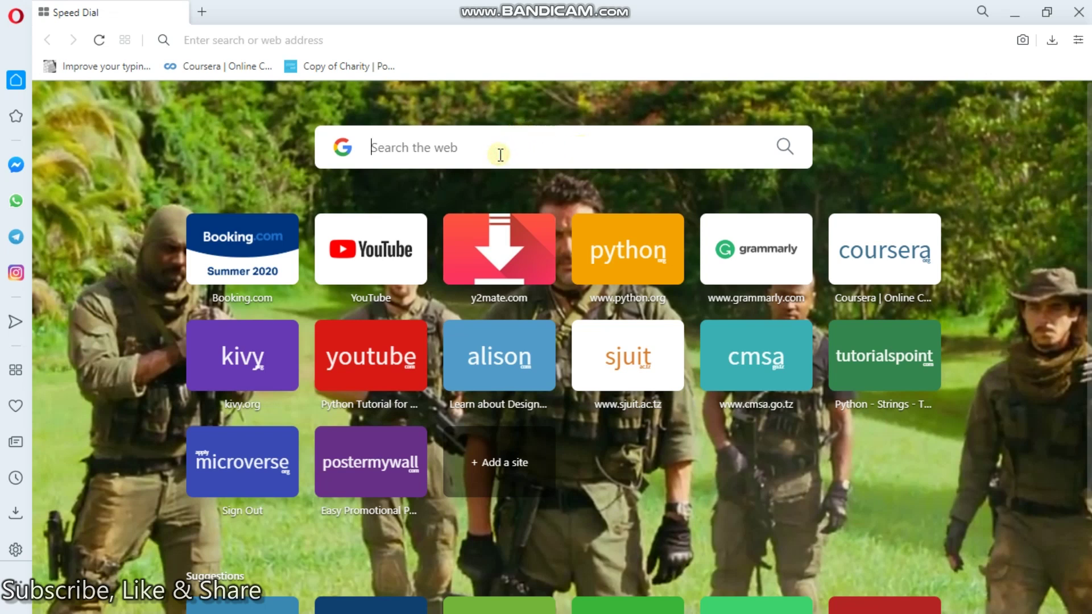
{"action": "type", "text": "outlook "}
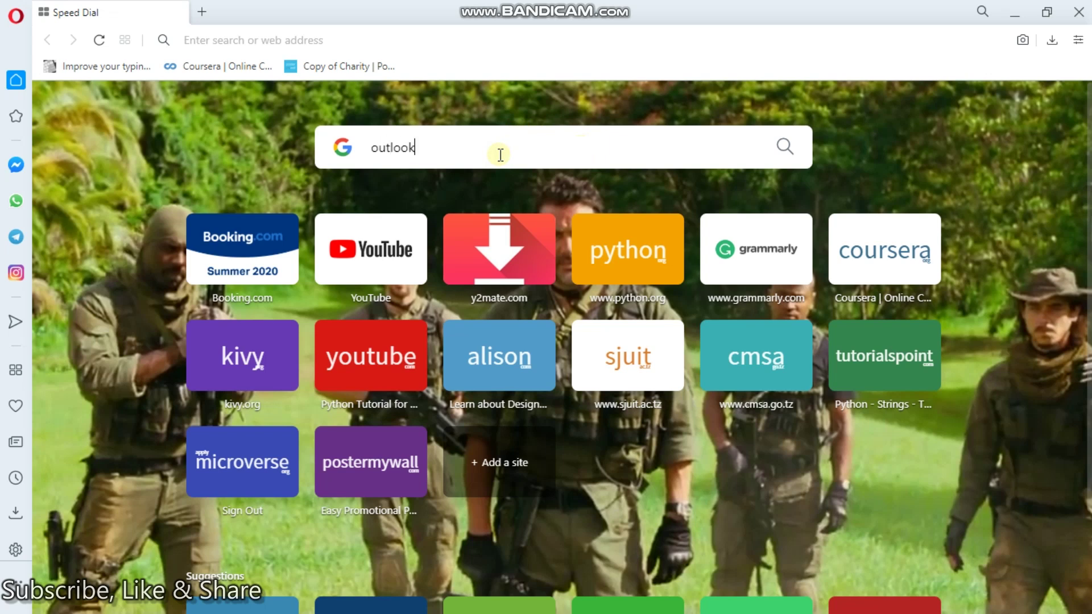
{"action": "type", "text": "signu"}
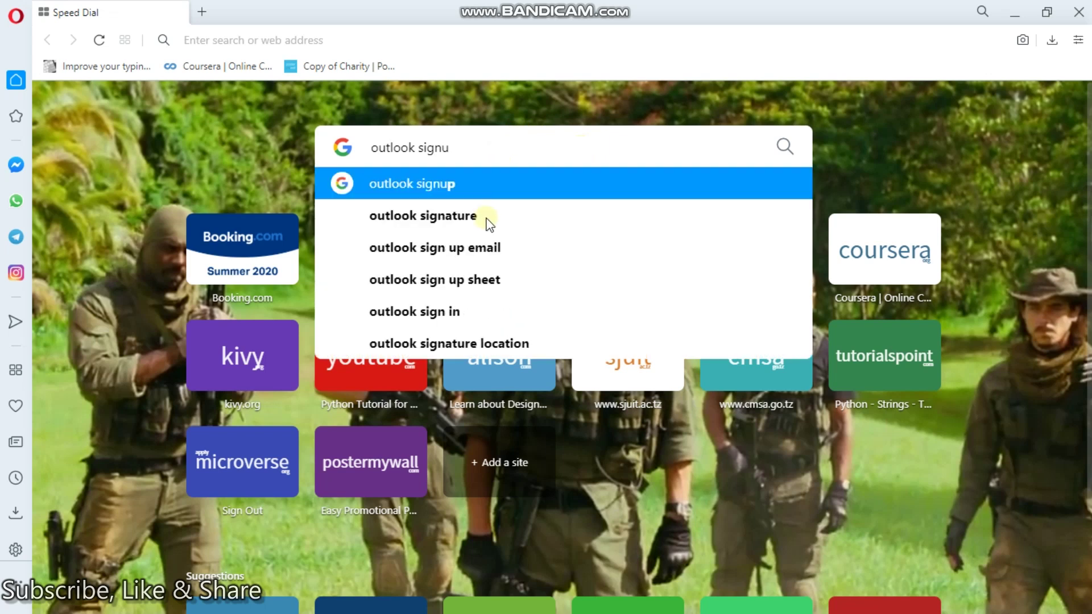
{"action": "left_click", "coordinate": [480, 260]}
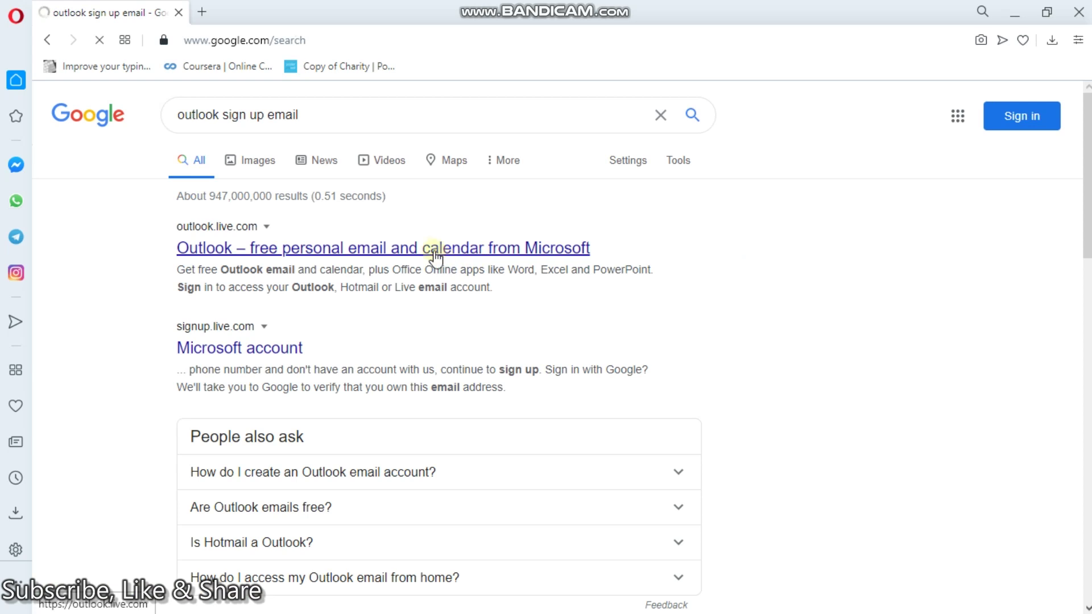
{"action": "left_click", "coordinate": [436, 255]}
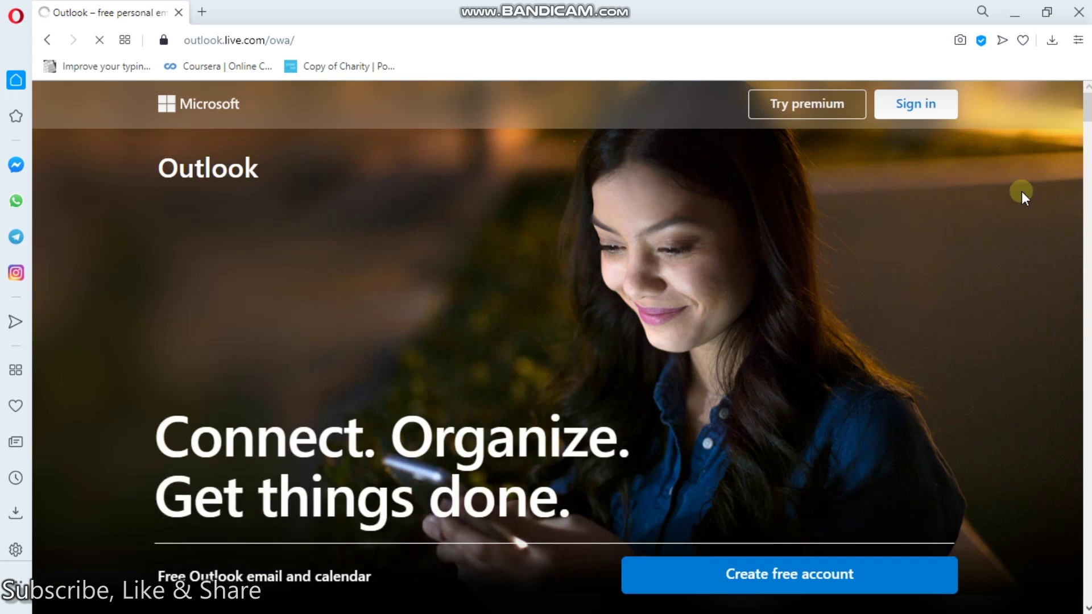
- Start creating a free account from the Outlook landing page
{"action": "scroll", "coordinate": [1086, 116], "scroll_direction": "down", "scroll_amount": 8}
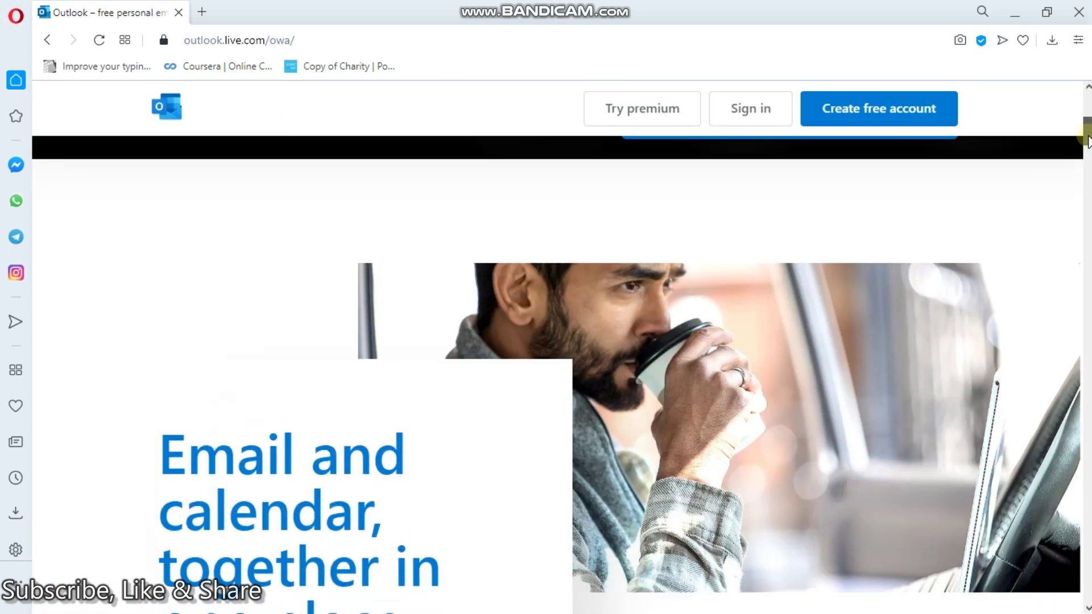
{"action": "scroll", "coordinate": [1087, 117], "scroll_direction": "up", "scroll_amount": 5}
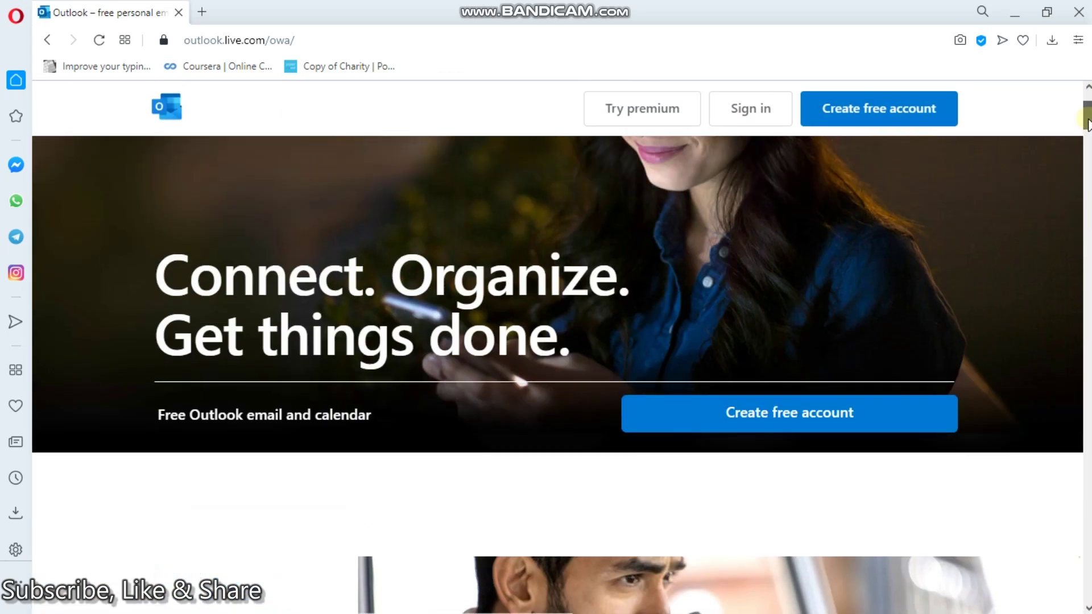
{"action": "left_click", "coordinate": [825, 424]}
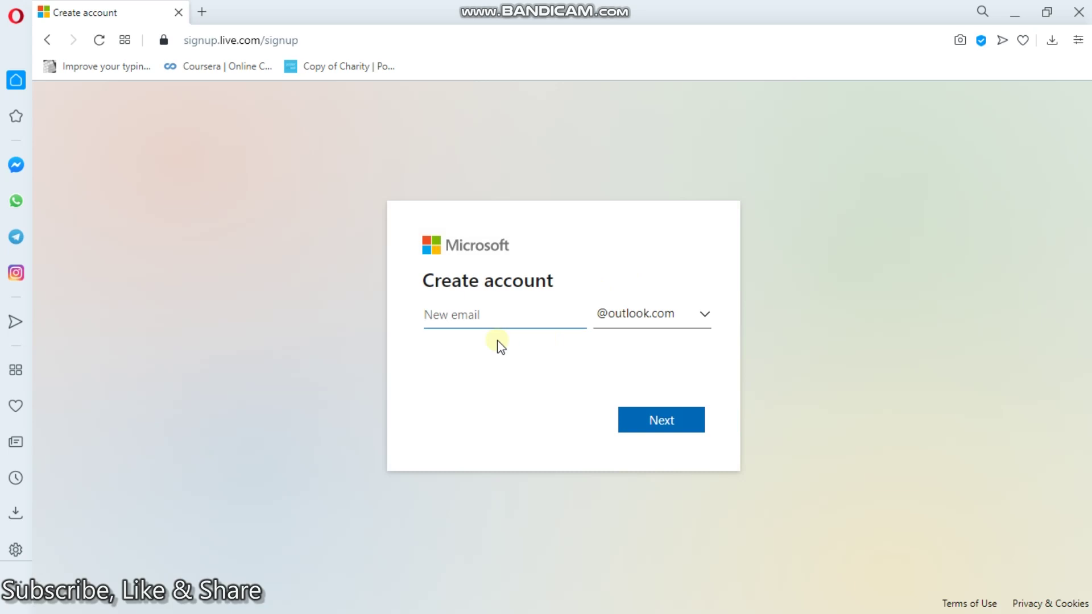
{"action": "left_click", "coordinate": [690, 427]}
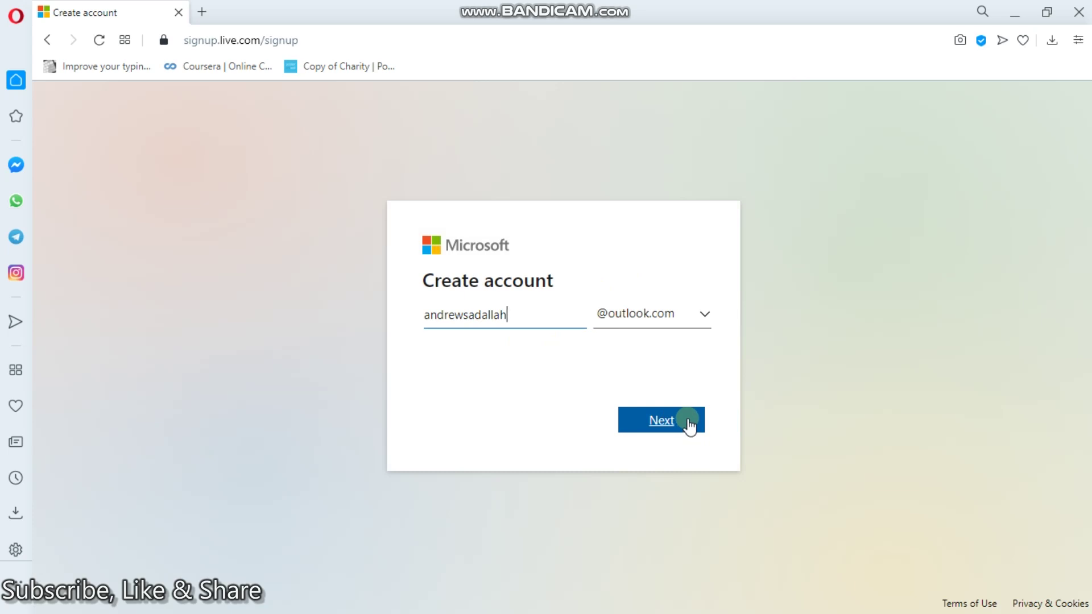
{"action": "left_click", "coordinate": [703, 321]}
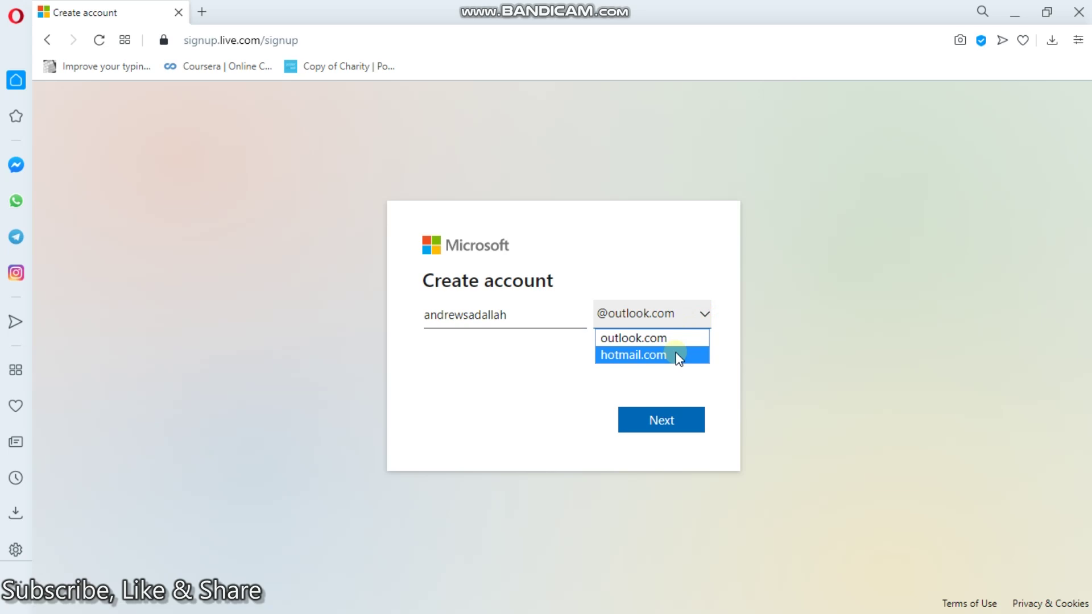
{"action": "left_click", "coordinate": [657, 425]}
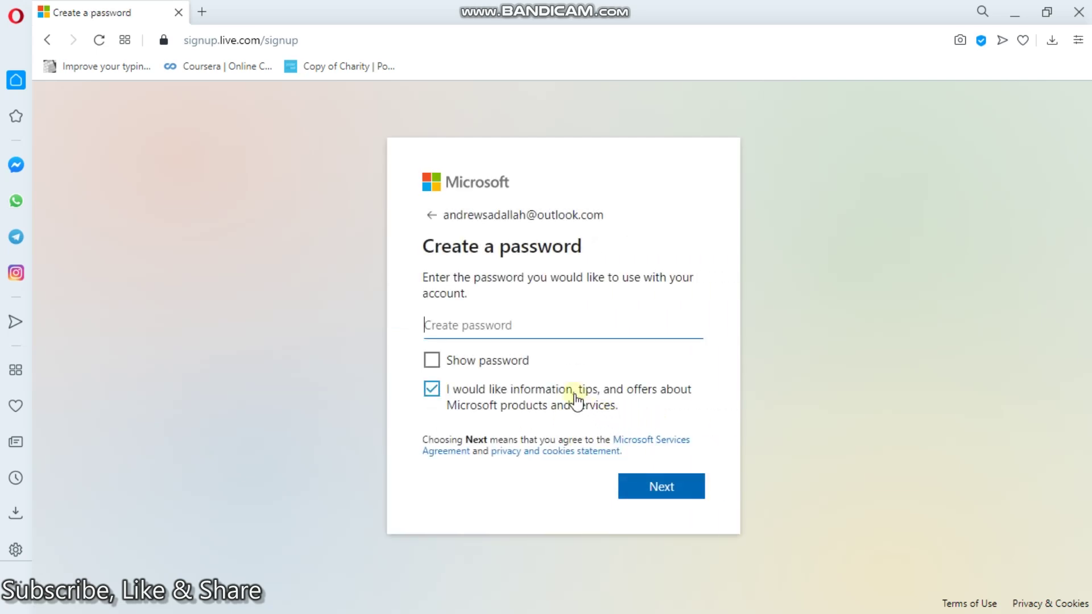
- Enter a four-character password for the account and submit it
{"action": "type", "text": "****"}
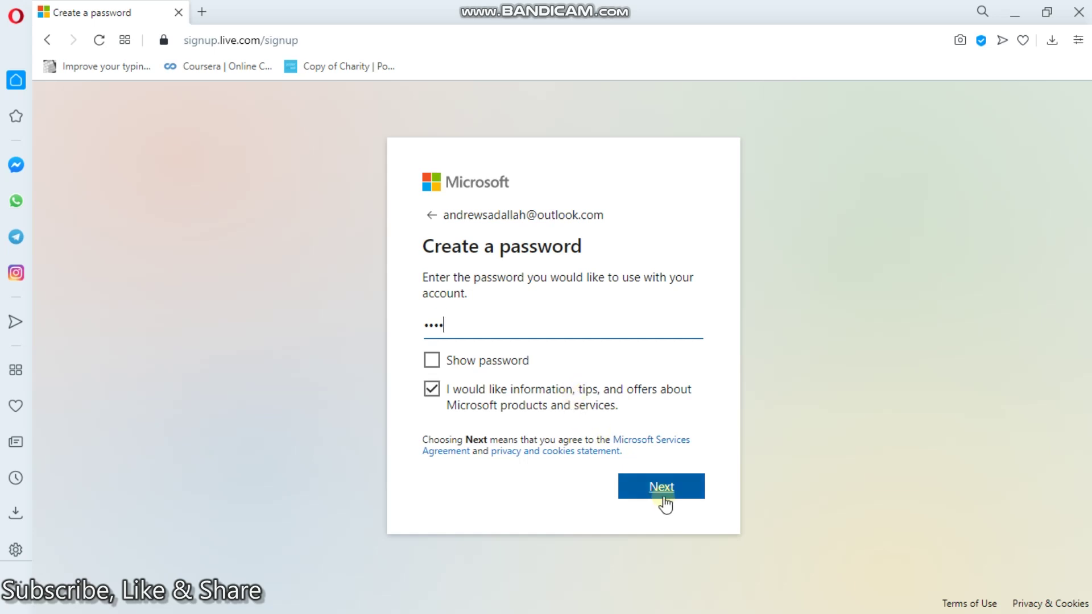
{"action": "left_click", "coordinate": [661, 494]}
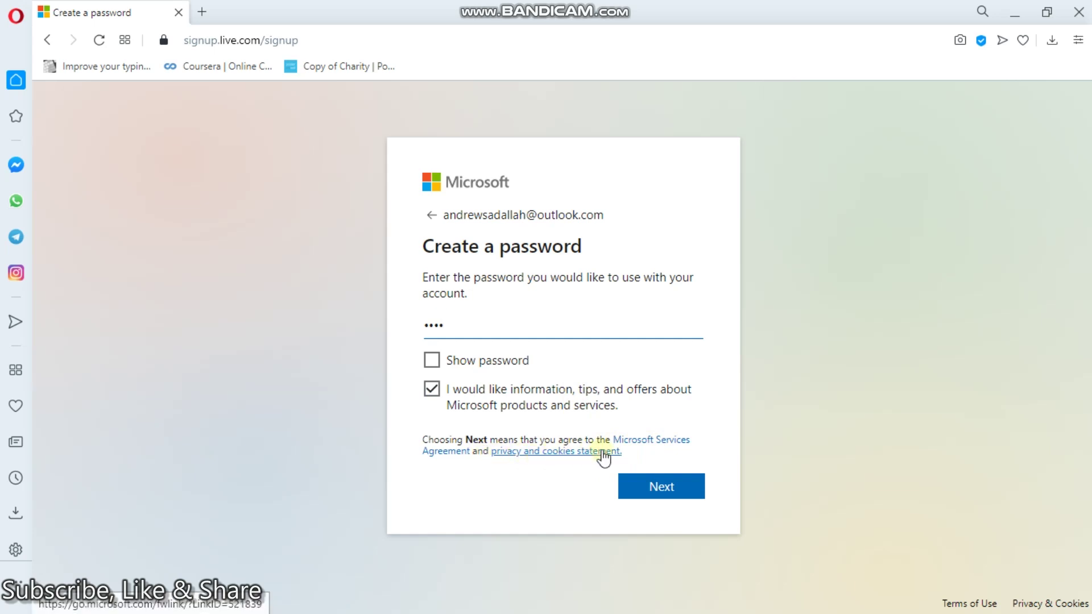
- Replace the rejected short password with one of at least 8 characters, shown as plain text, and submit
{"action": "left_click", "coordinate": [648, 488]}
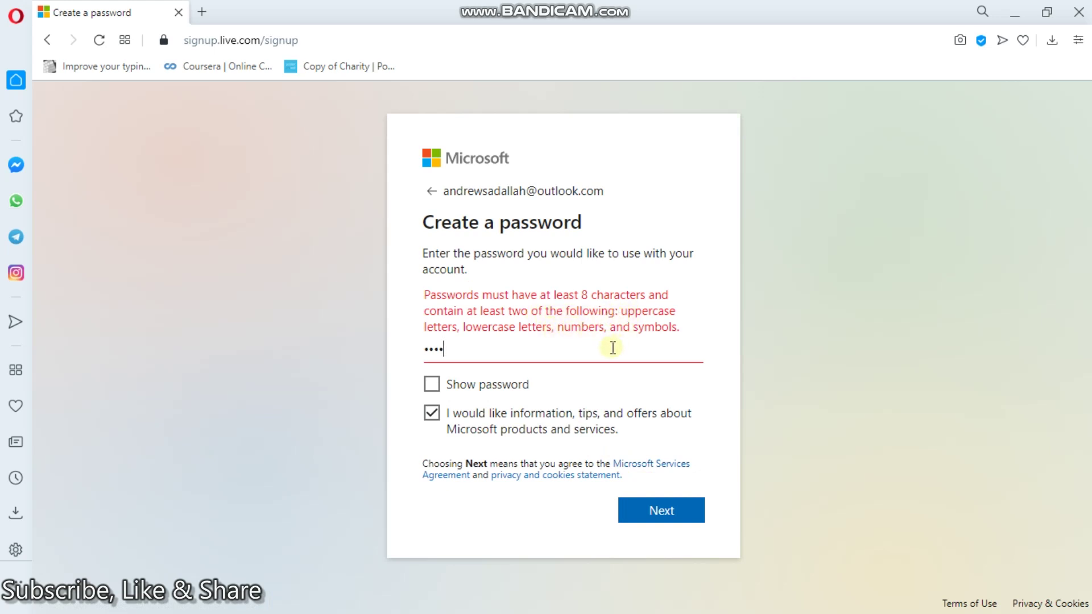
{"action": "key", "text": "BackSpace"}
{"action": "key", "text": "BackSpace"}
{"action": "key", "text": "BackSpace"}
{"action": "key", "text": "BackSpace"}
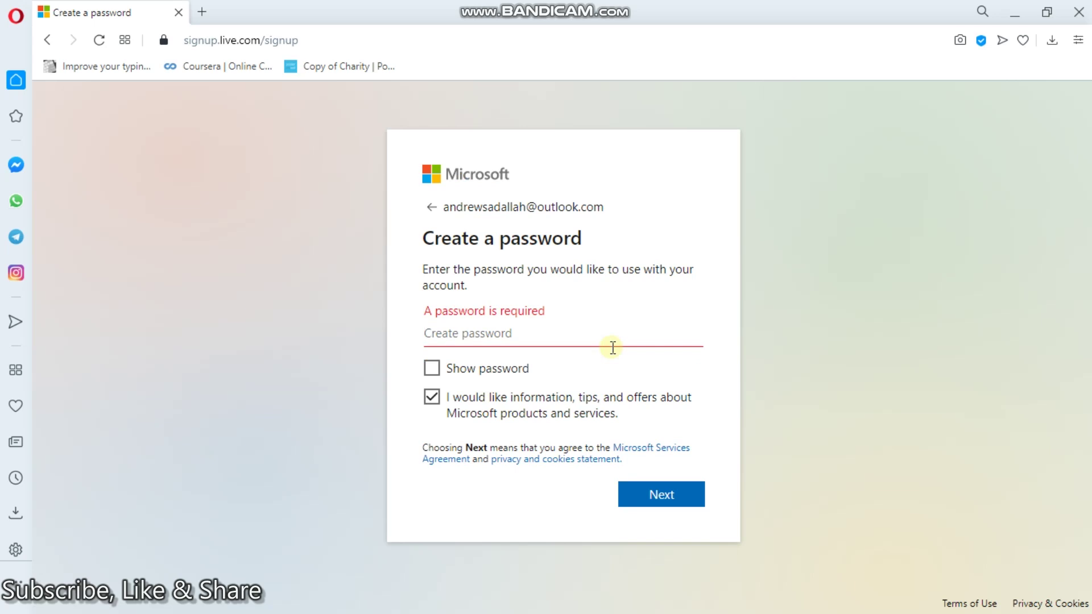
{"action": "type", "text": "••••••••"}
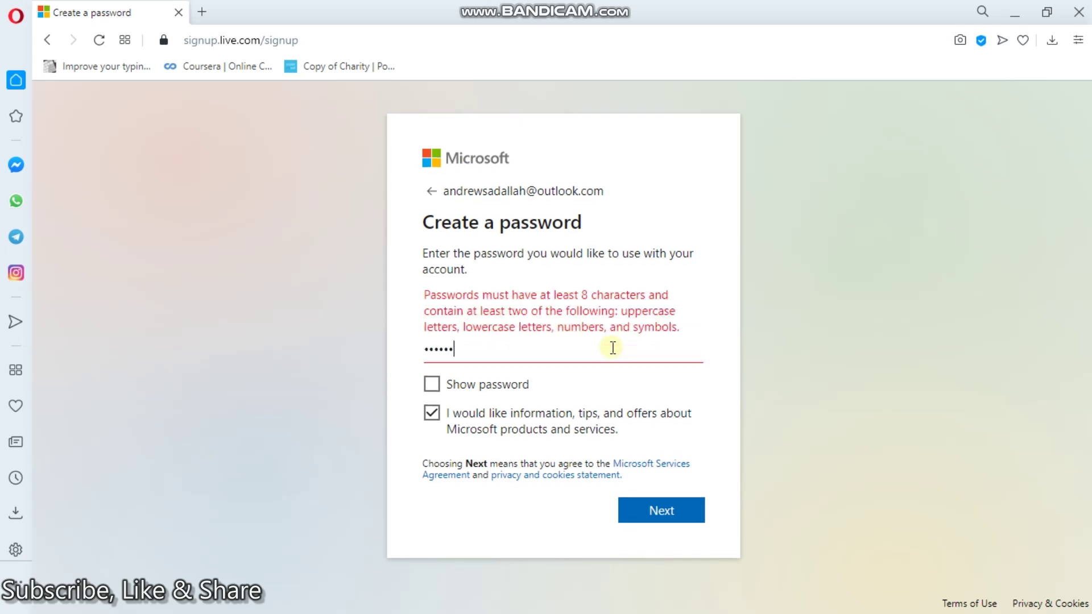
{"action": "type", "text": "•"}
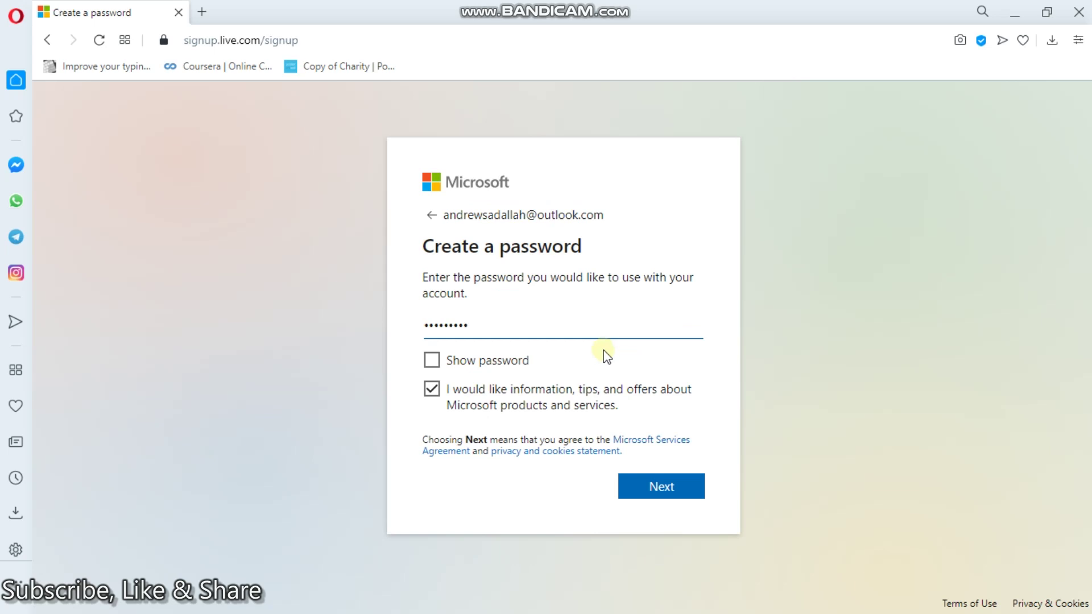
{"action": "left_click", "coordinate": [432, 360]}
{"action": "left_click", "coordinate": [463, 350]}
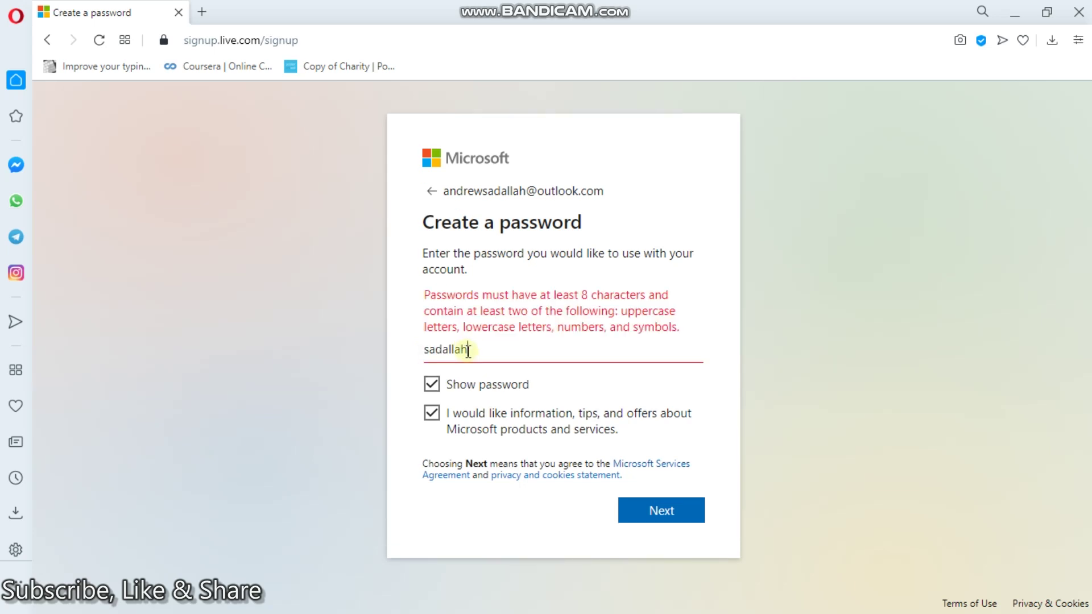
{"action": "type", "text": "1234"}
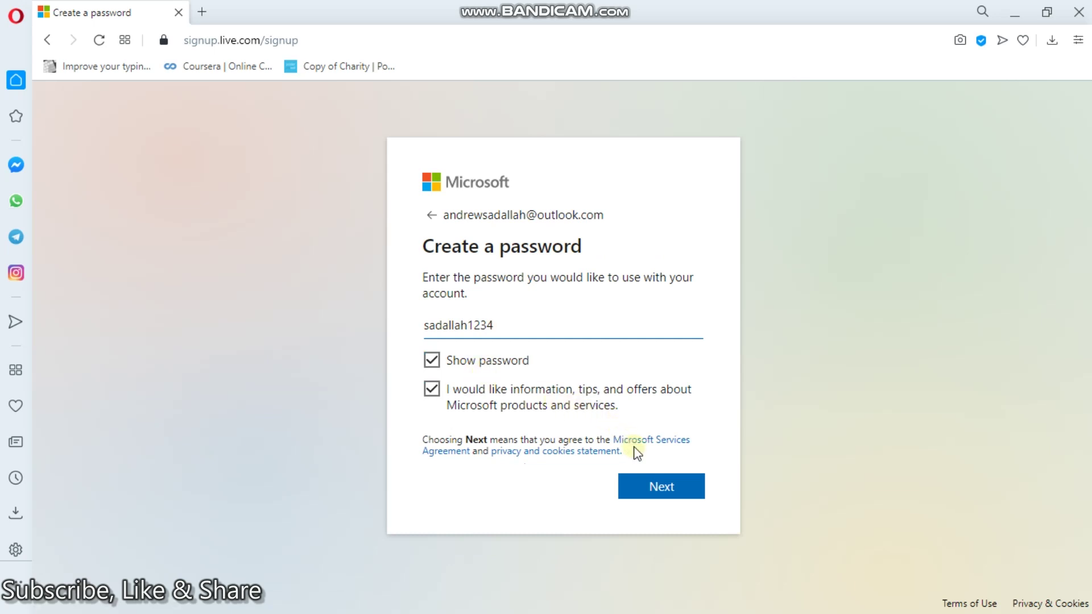
{"action": "left_click", "coordinate": [655, 488]}
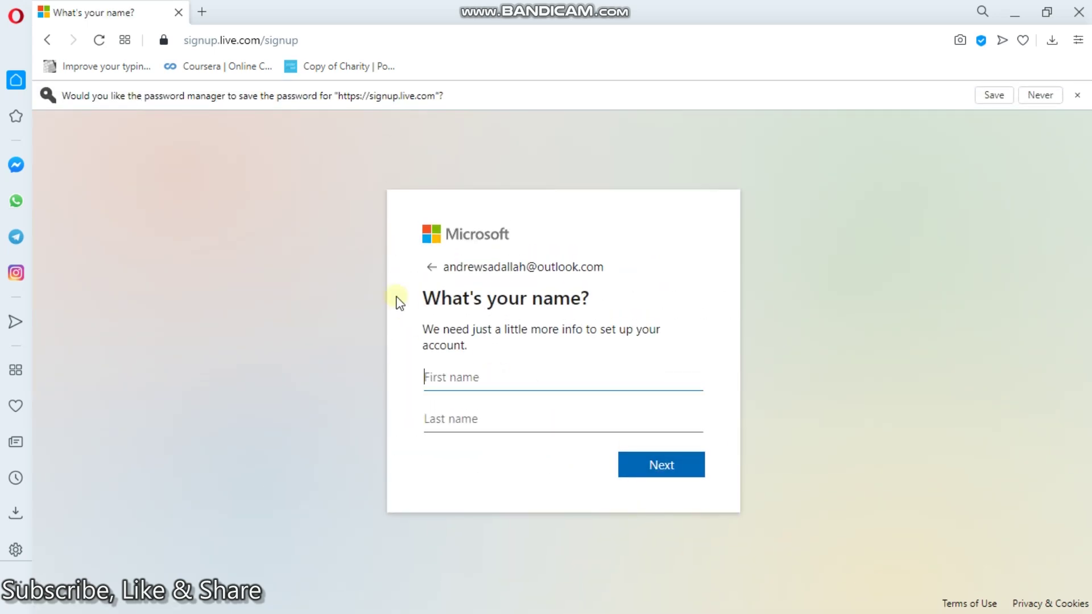
- Fill in the account holder's first and last name and continue to the birth date page
{"action": "left_click", "coordinate": [466, 417]}
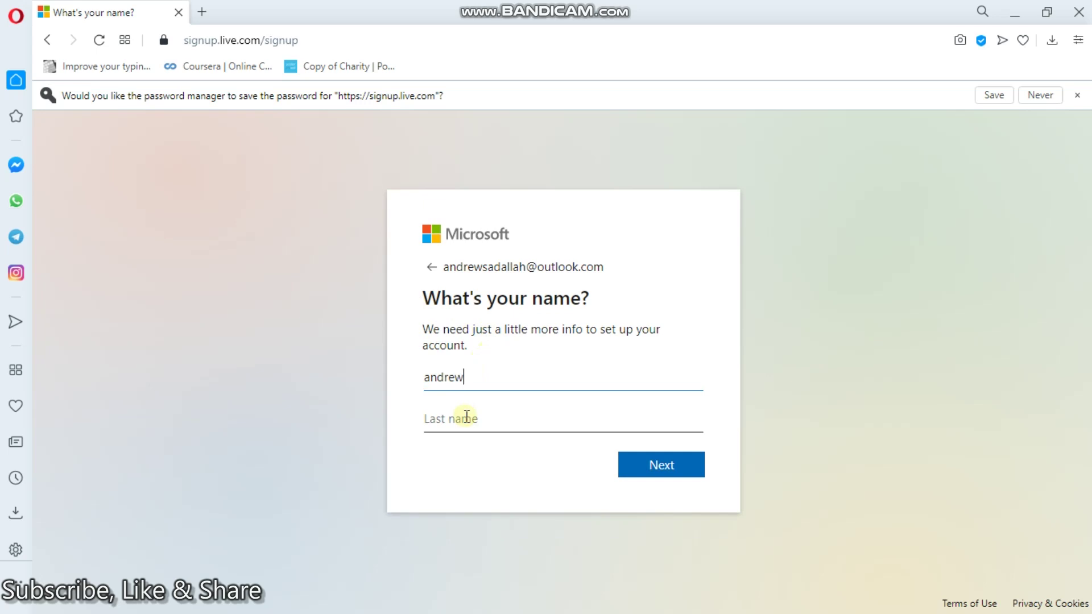
{"action": "left_click", "coordinate": [448, 419]}
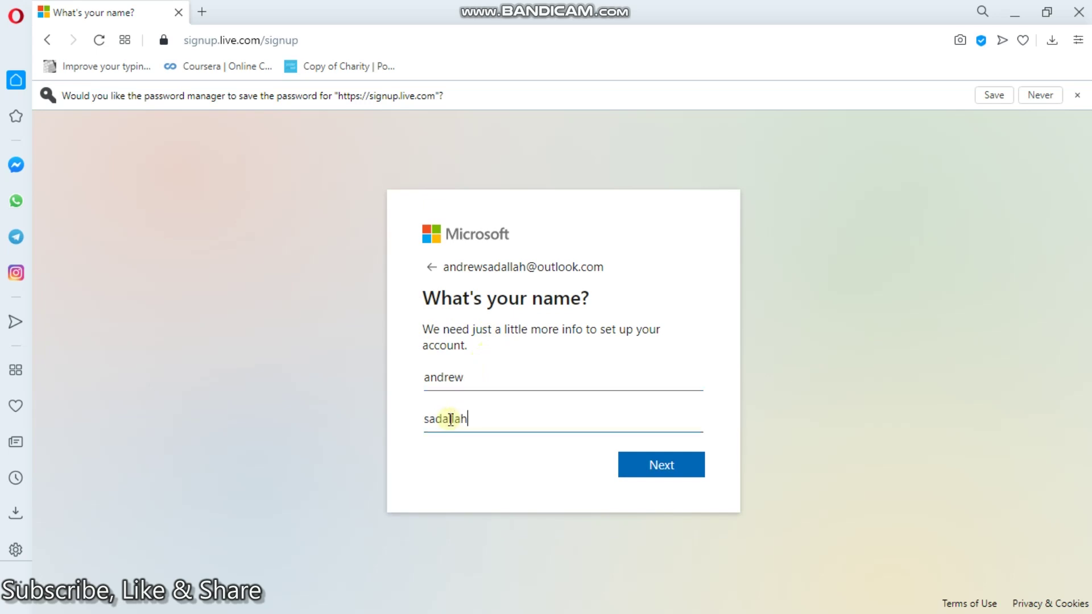
{"action": "left_click", "coordinate": [663, 470]}
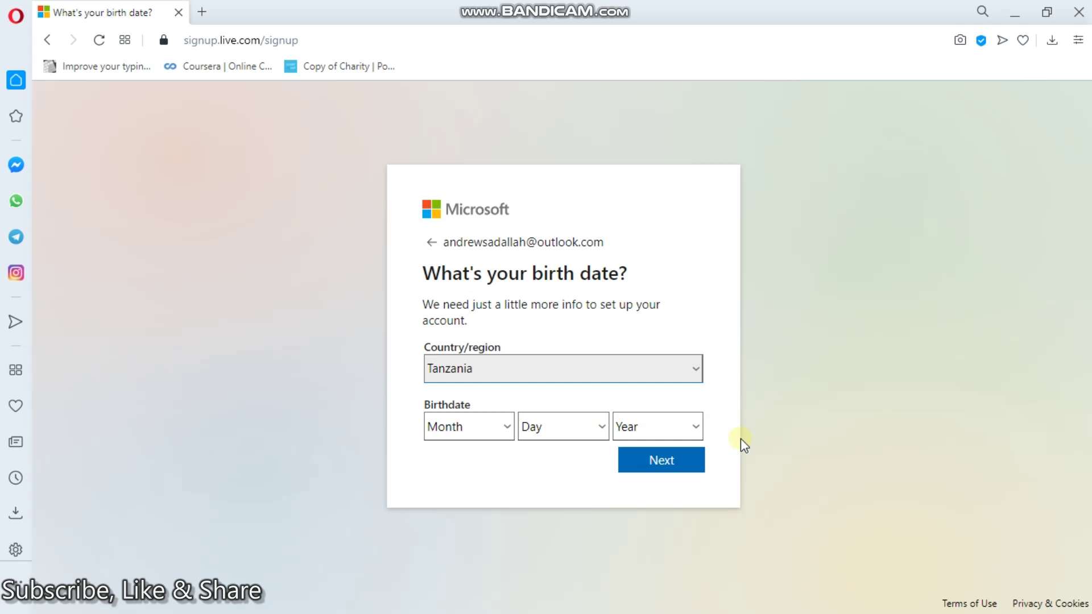
{"action": "mouse_move", "coordinate": [608, 12]}
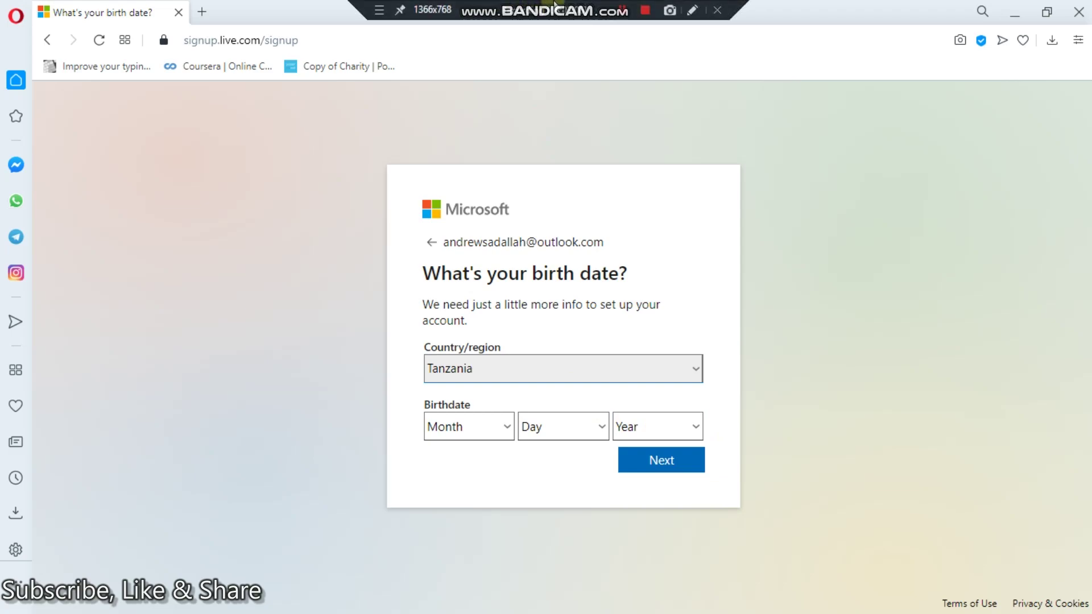